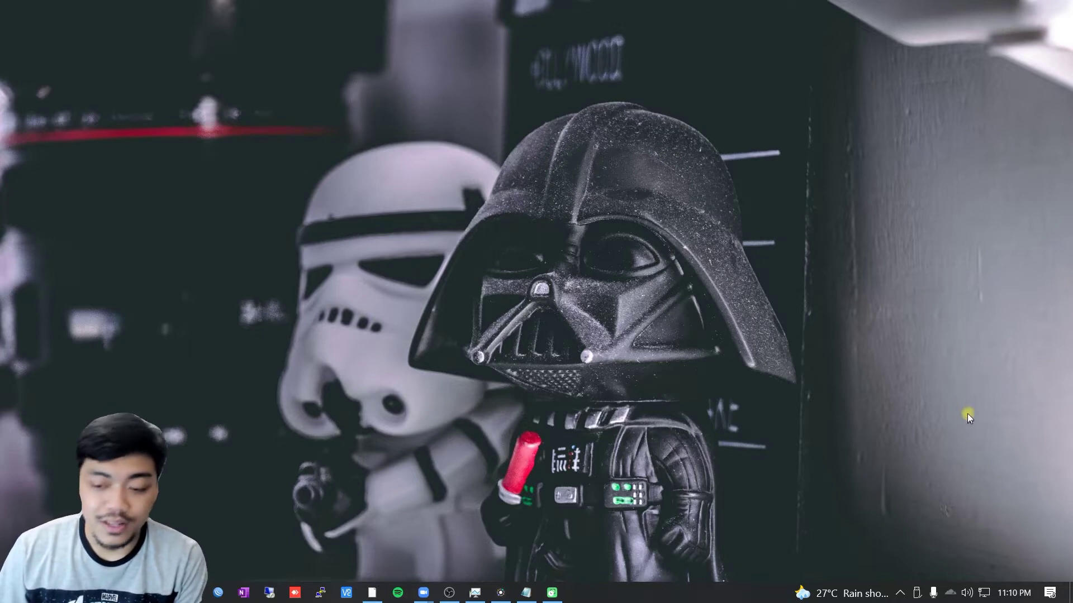
- Check the available wireless networks and the current AgungChannel Wi-Fi connection
left_click(983, 592)
left_click(901, 420)
scroll(901, 422, "down", 3)
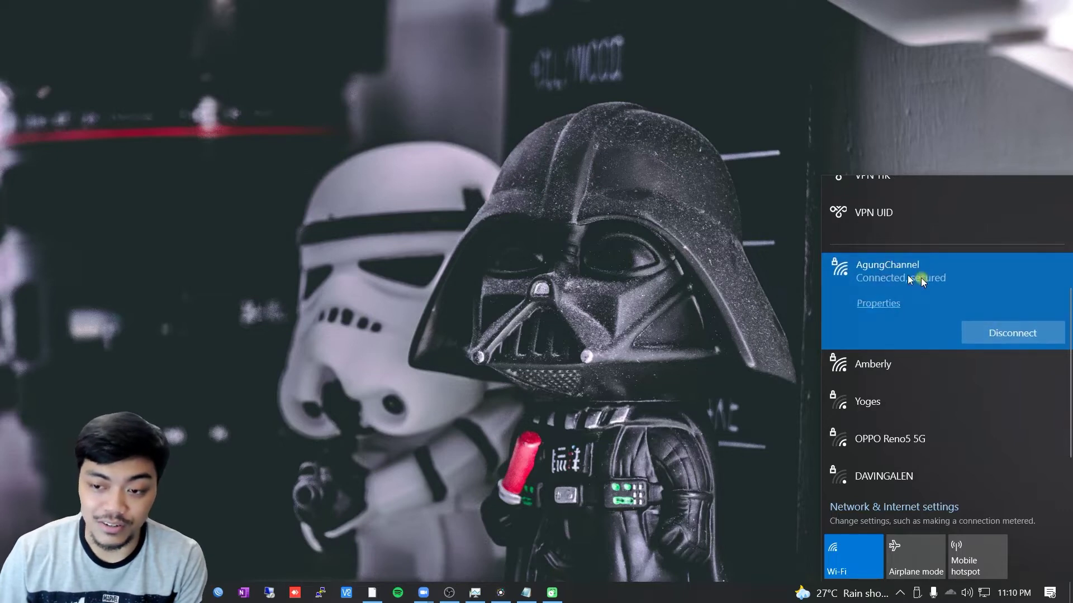
left_click(619, 272)
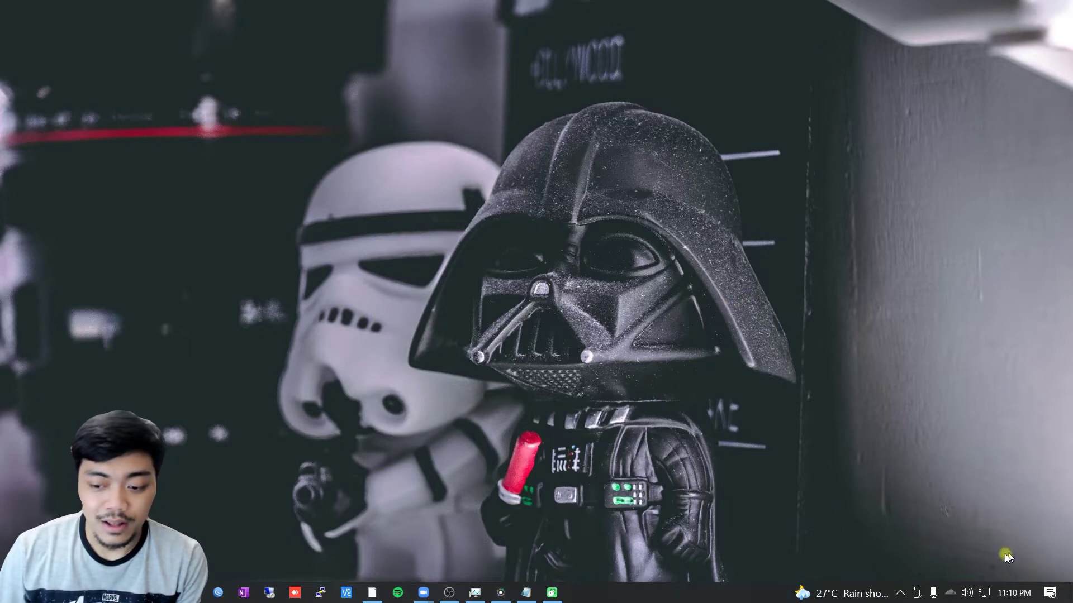
- Open the Network & Internet settings and bring up the list of network adapters
right_click(985, 593)
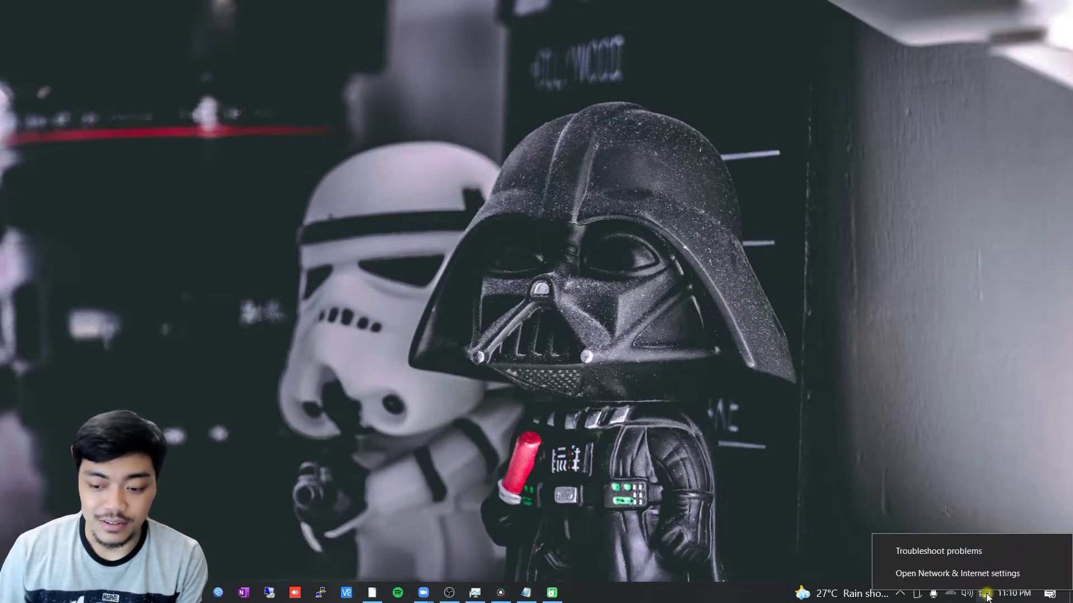
left_click(961, 579)
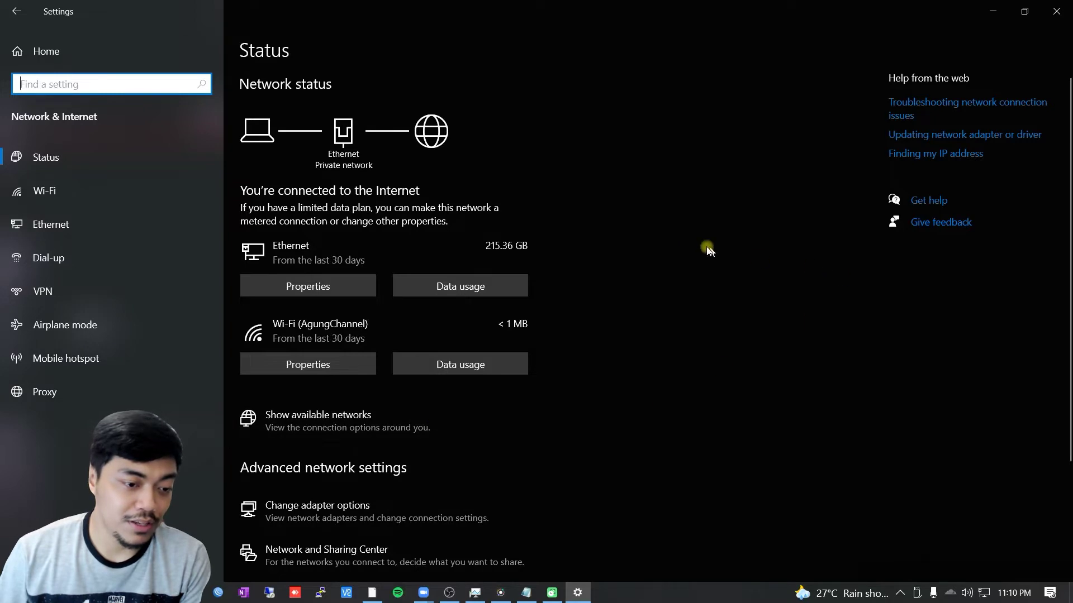
scroll(727, 254, "down", 3)
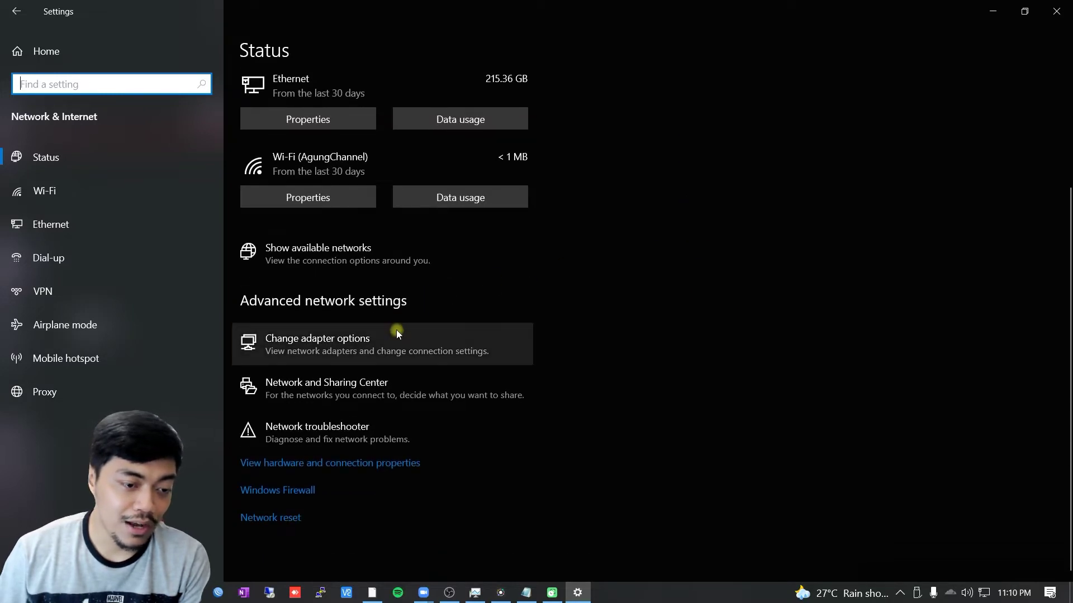
left_click(351, 348)
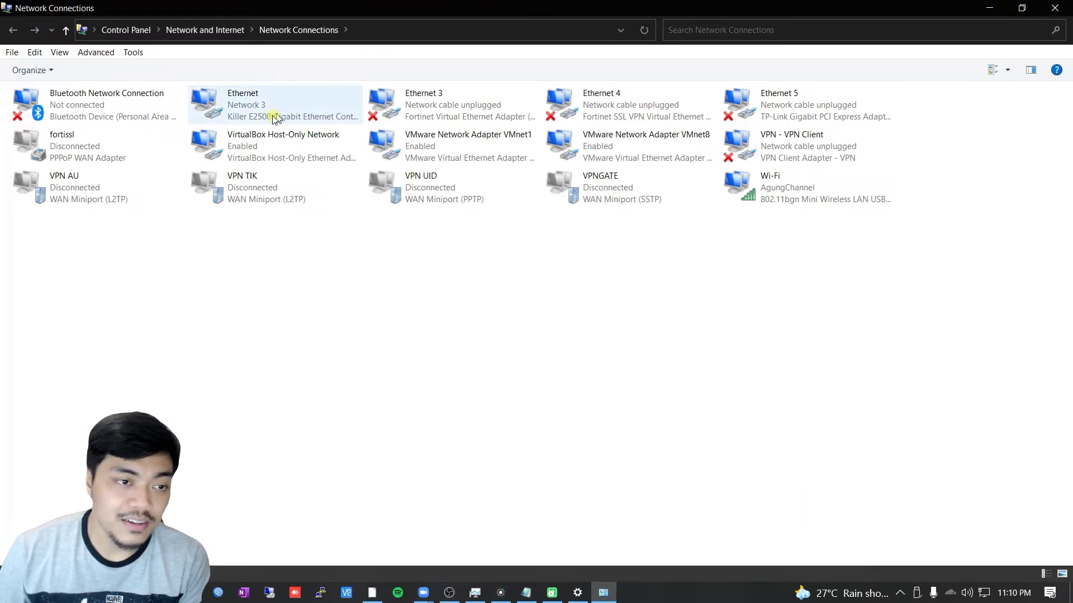
- Examine the listed network adapters to find the Wi-Fi adapter connected to AgungChannel
left_click(57, 109)
left_click(245, 108)
left_click(426, 107)
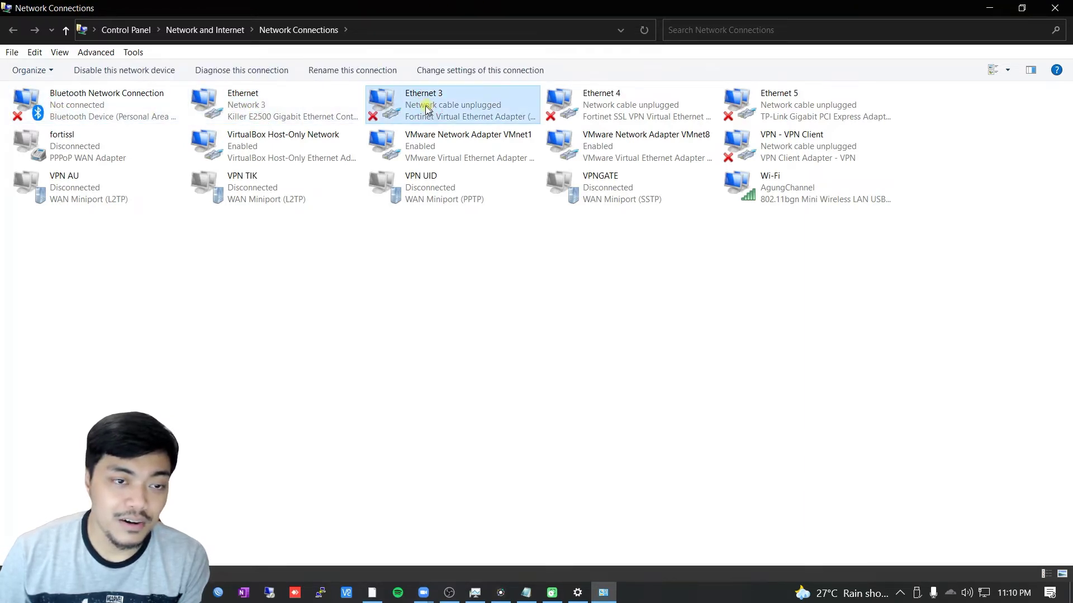
left_click(474, 159)
left_click(412, 189)
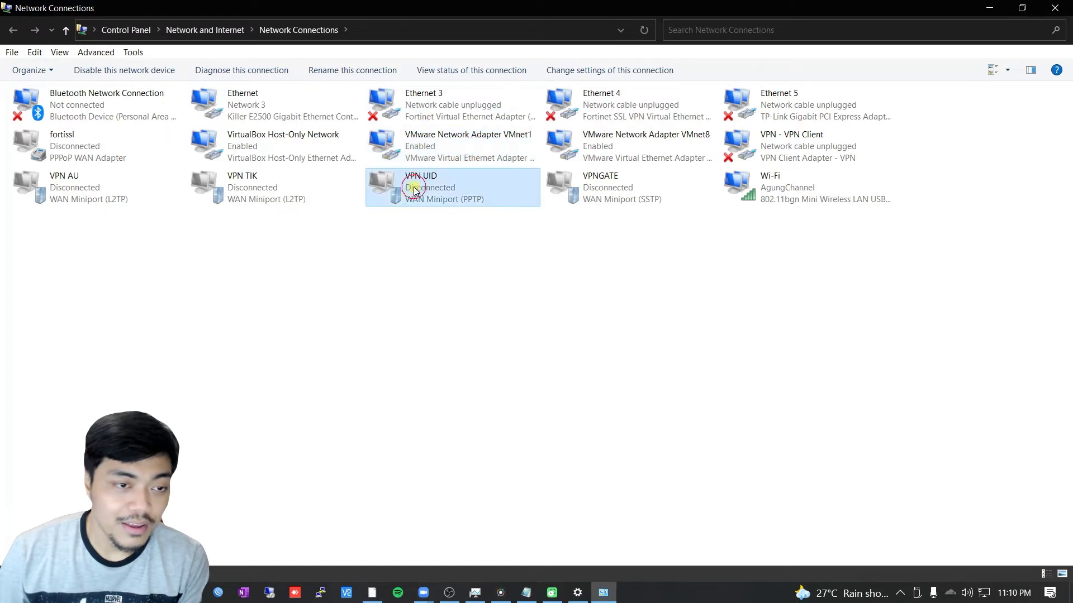
left_click(263, 201)
left_click(342, 267)
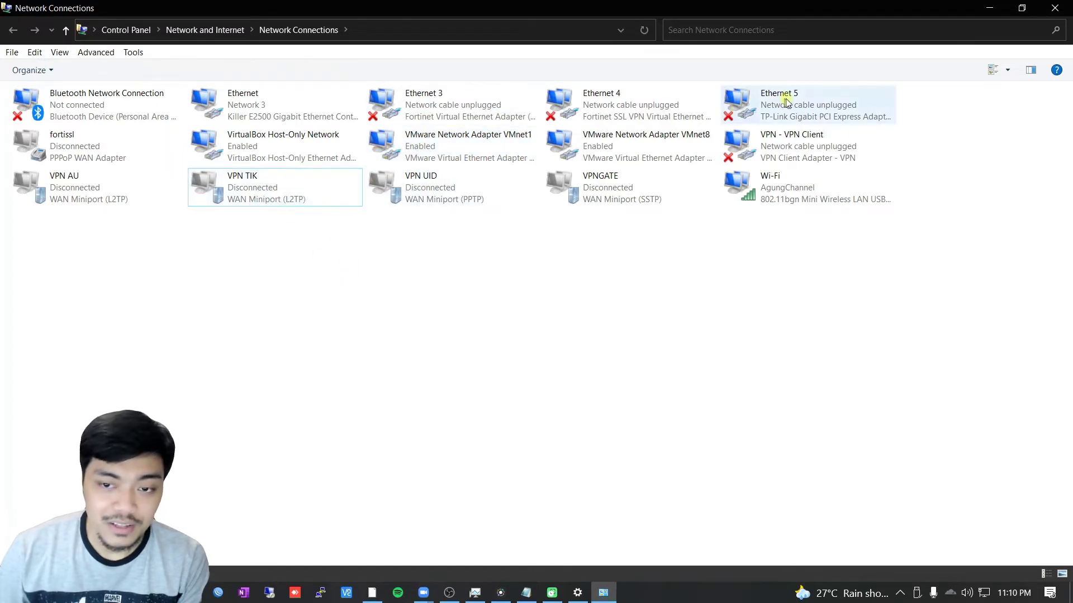
left_click(787, 190)
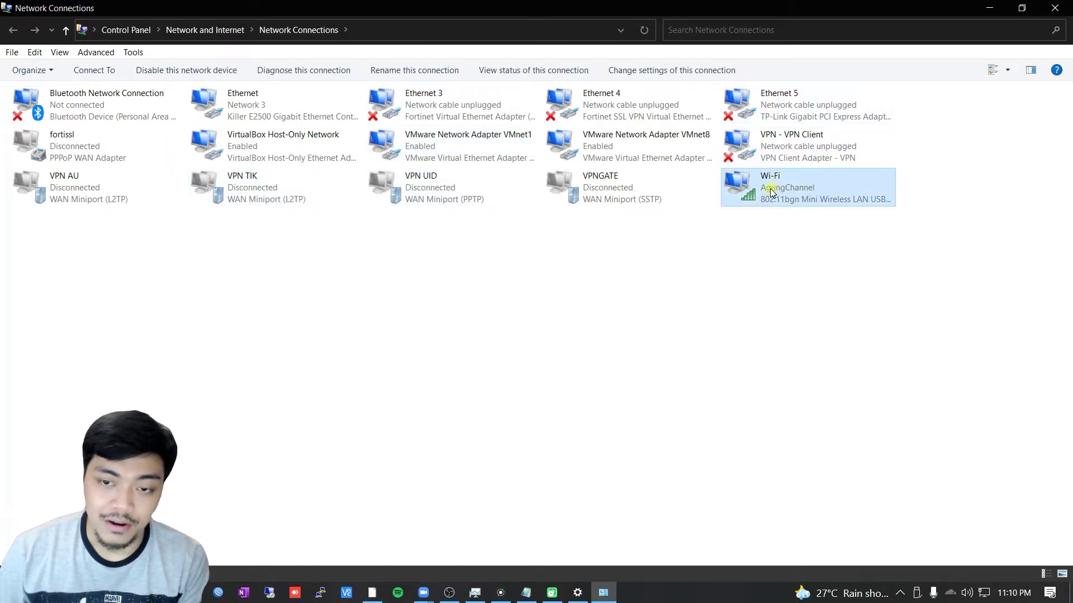
left_click(749, 214)
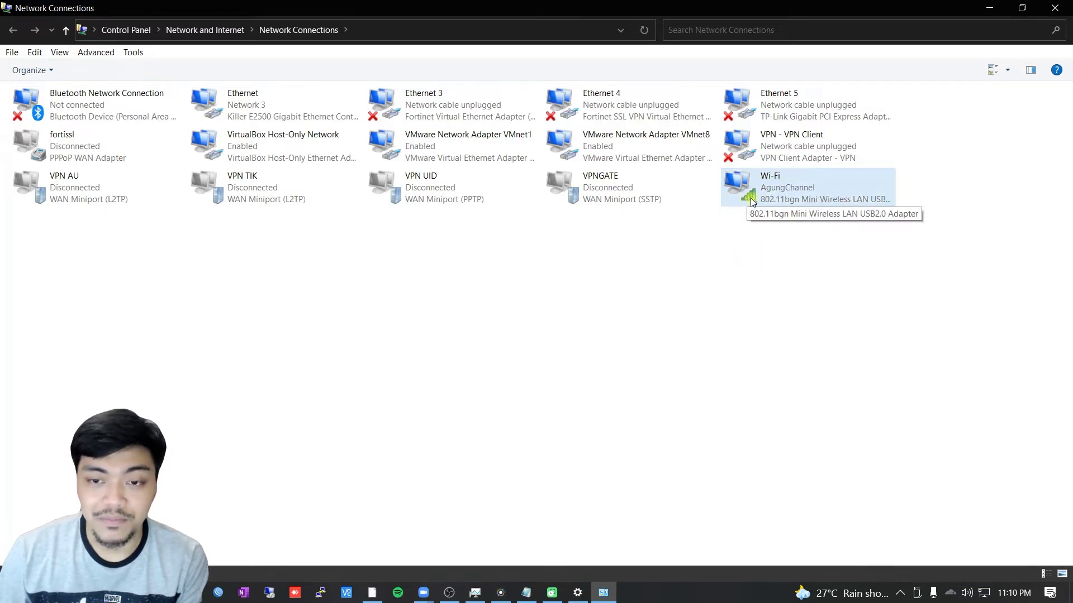
left_click(747, 247)
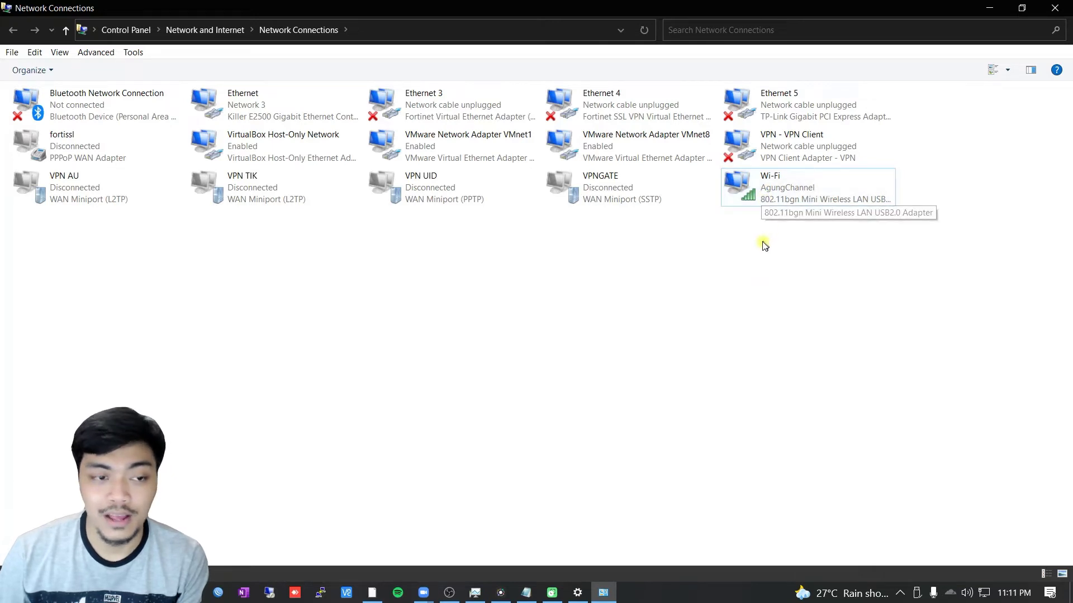
- Open the status window of the Wi-Fi adapter connected to AgungChannel
left_click(767, 189)
right_click(764, 187)
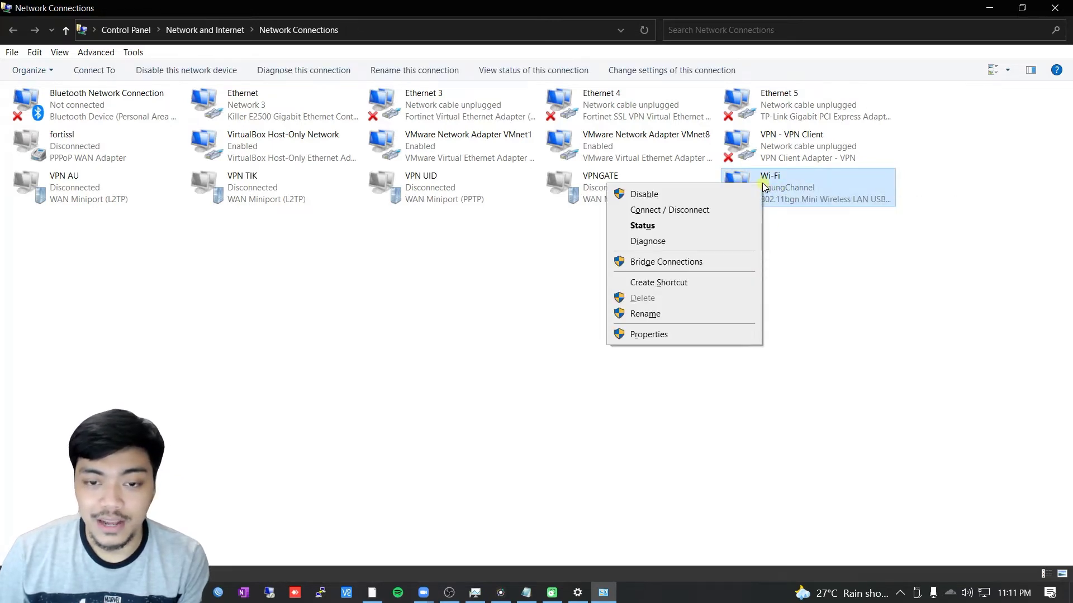
left_click(676, 229)
left_click_drag(509, 167, 484, 149)
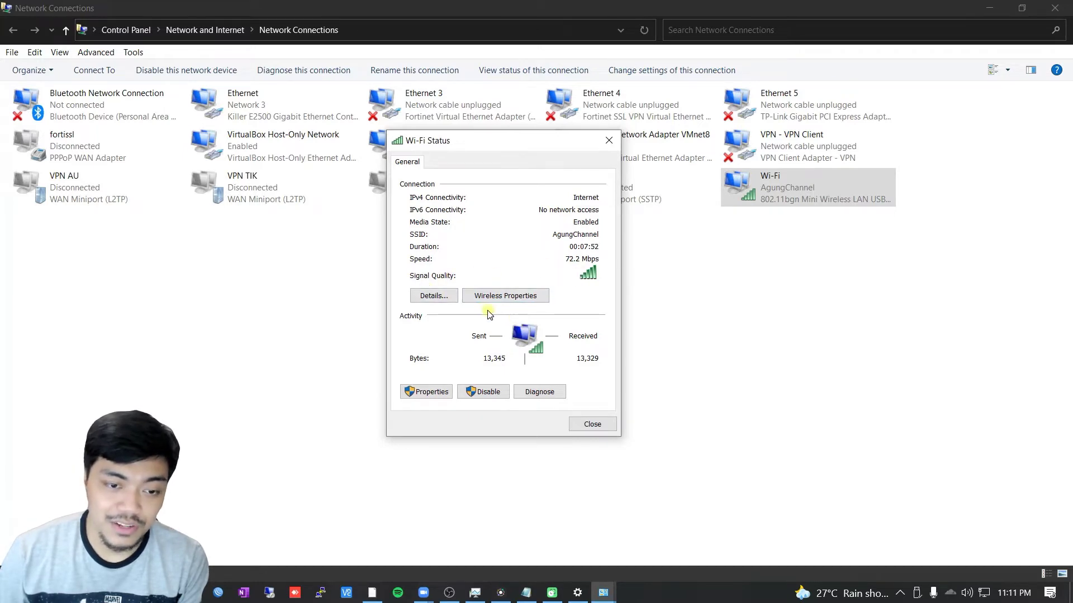
- Open the security settings in the AgungChannel wireless properties and show the characters of the network security key
left_click(523, 301)
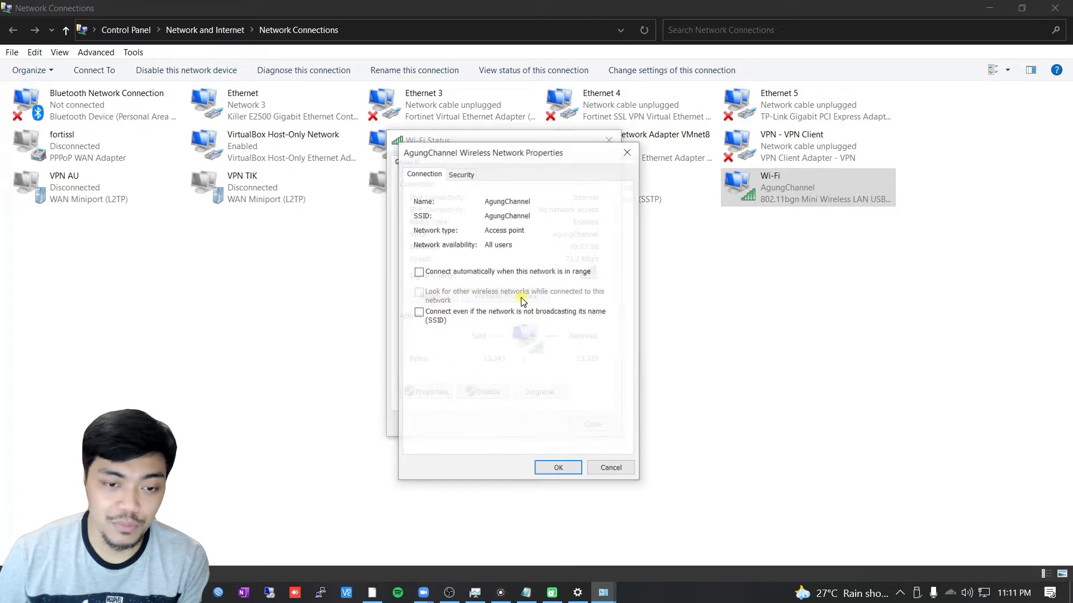
left_click(462, 175)
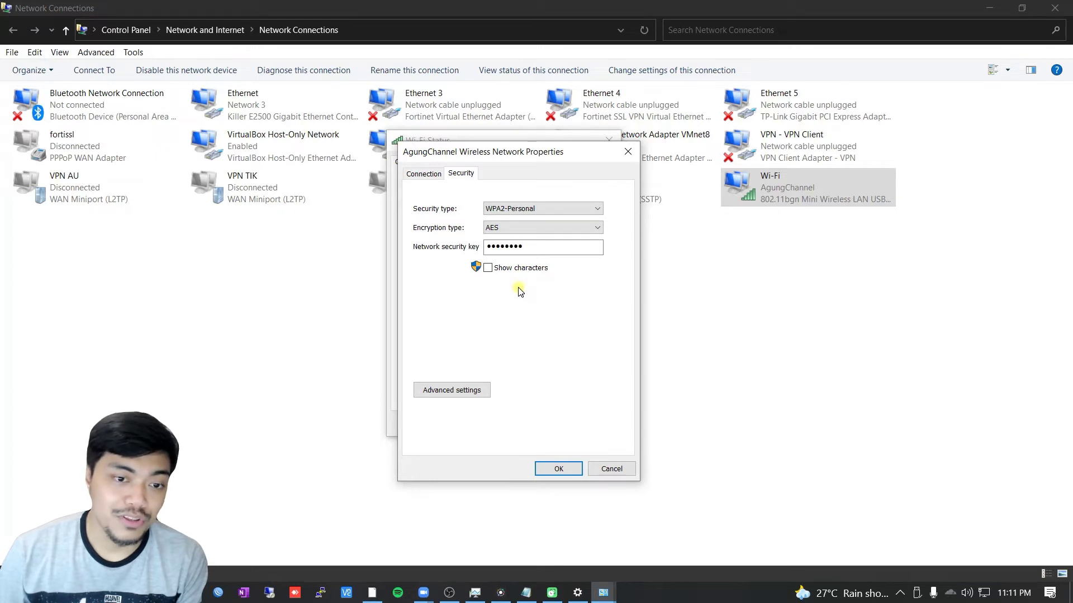
left_click(488, 269)
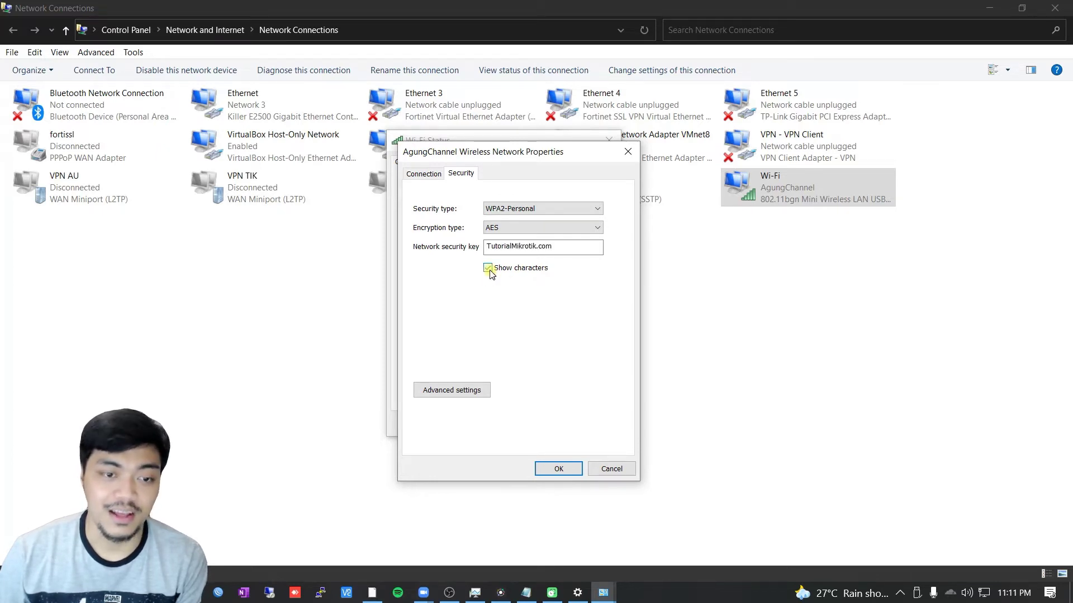
left_click(486, 249)
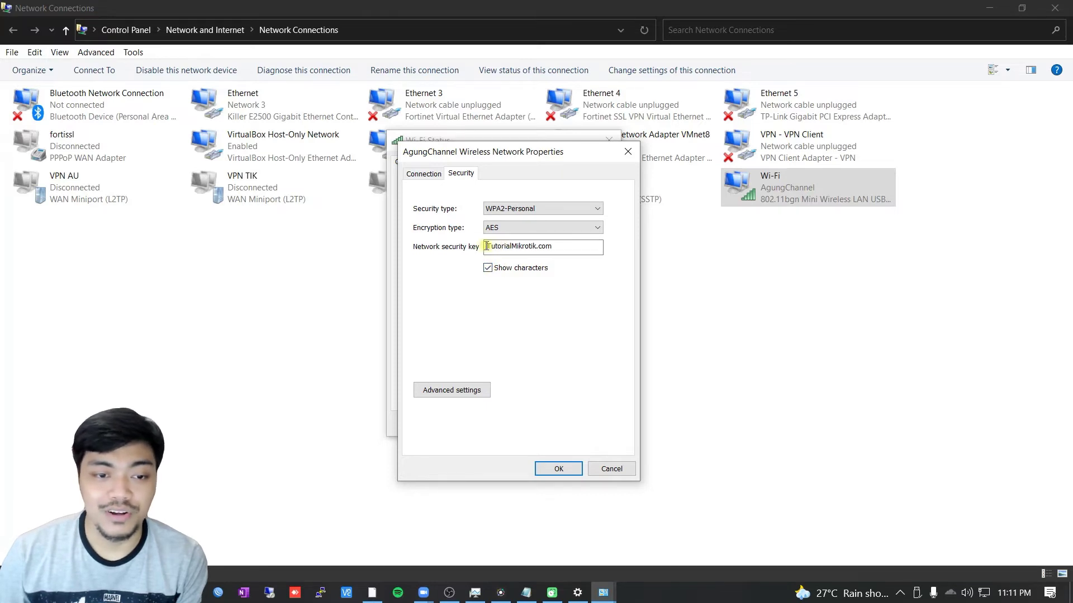
- Check AgungChannel in the available networks list, and close the wireless properties and Wi-Fi status without changes
left_click(985, 597)
left_click(950, 490)
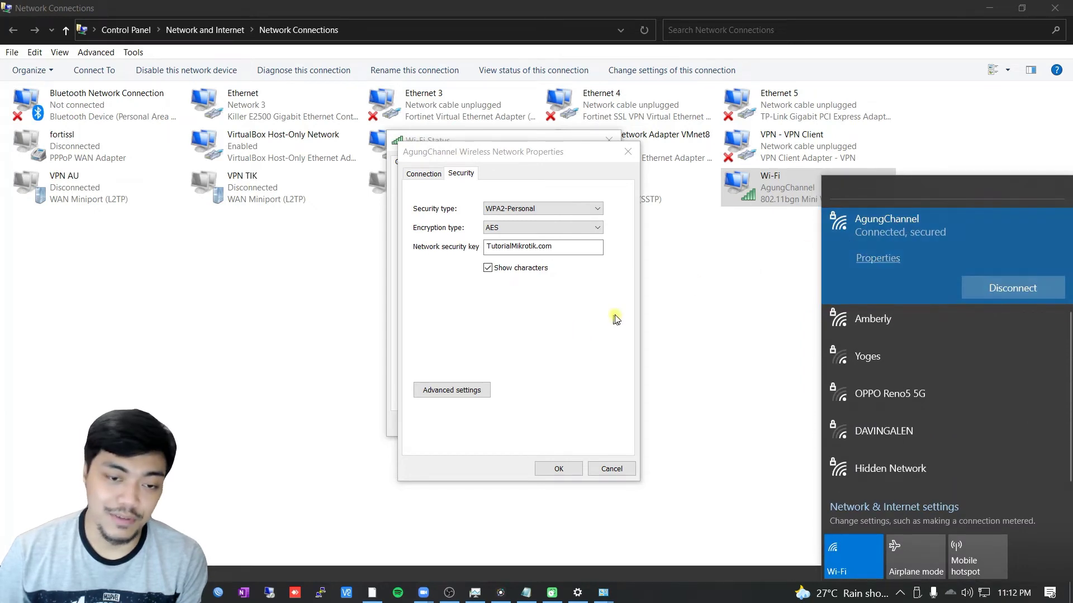
left_click(529, 319)
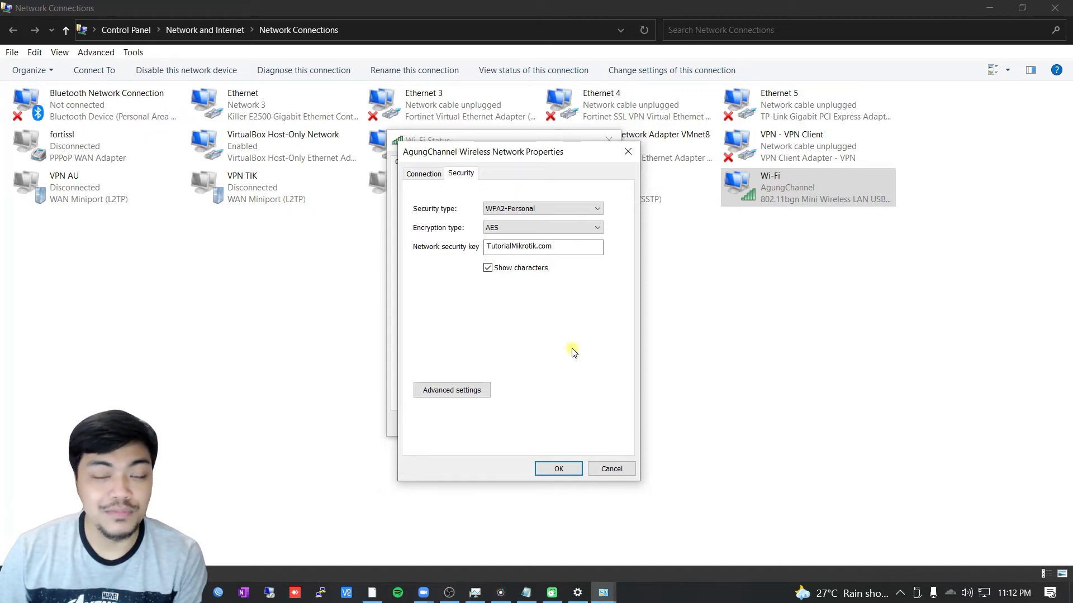
left_click(605, 472)
left_click(593, 424)
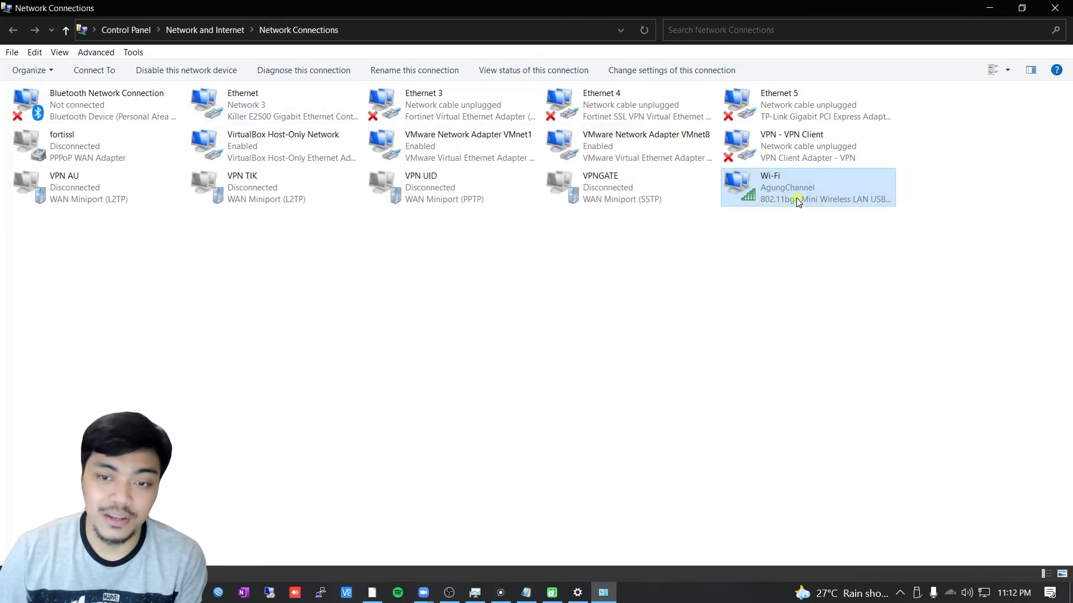
- Review the Wi-Fi adapter's status again and look at the network connection's shortcut options
right_click(776, 194)
left_click(720, 231)
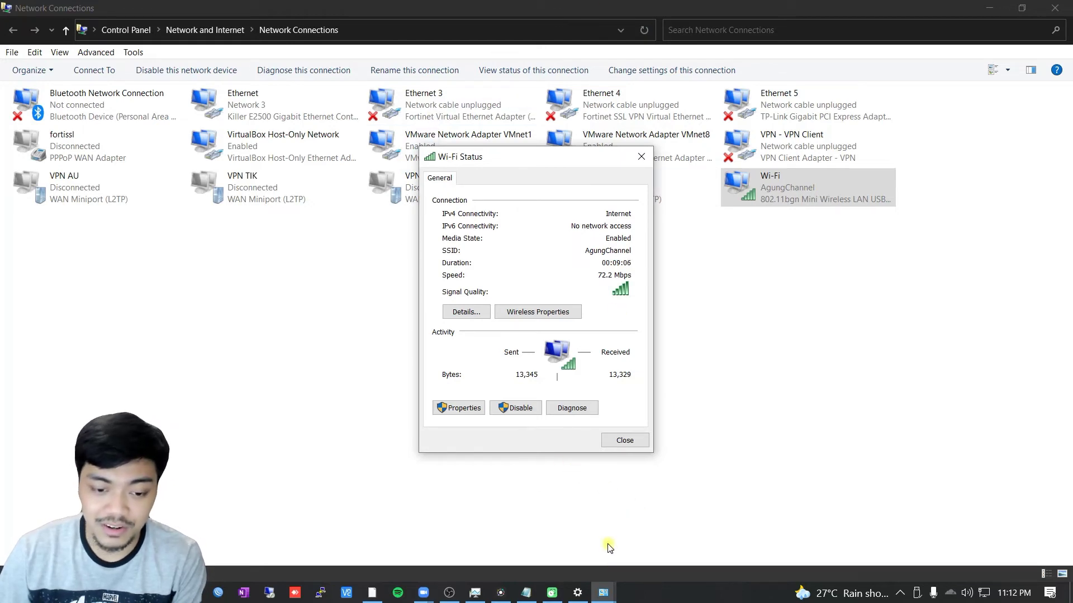
right_click(984, 592)
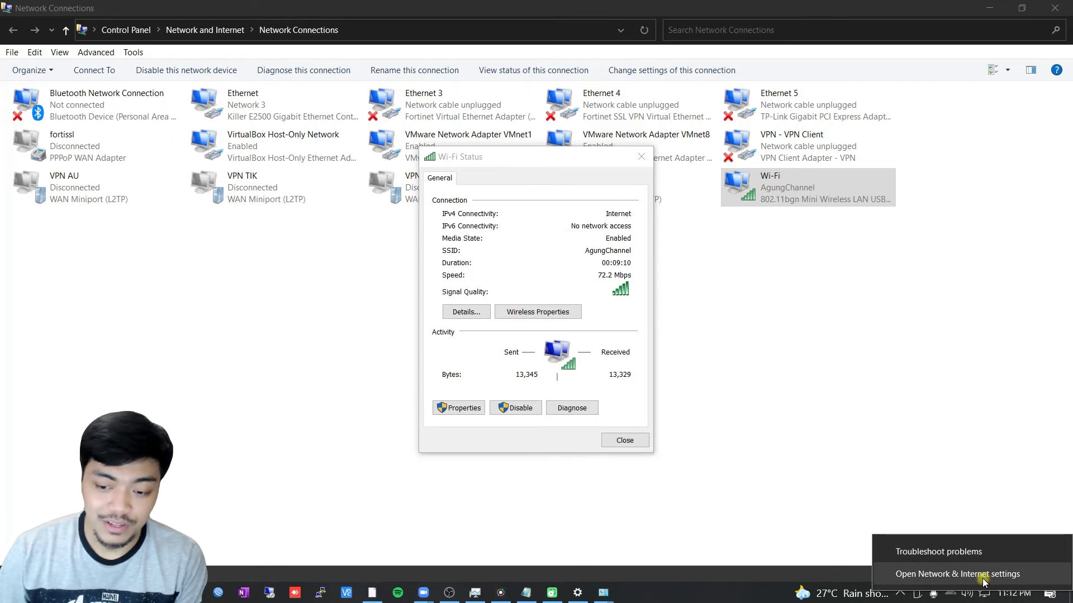
left_click(961, 495)
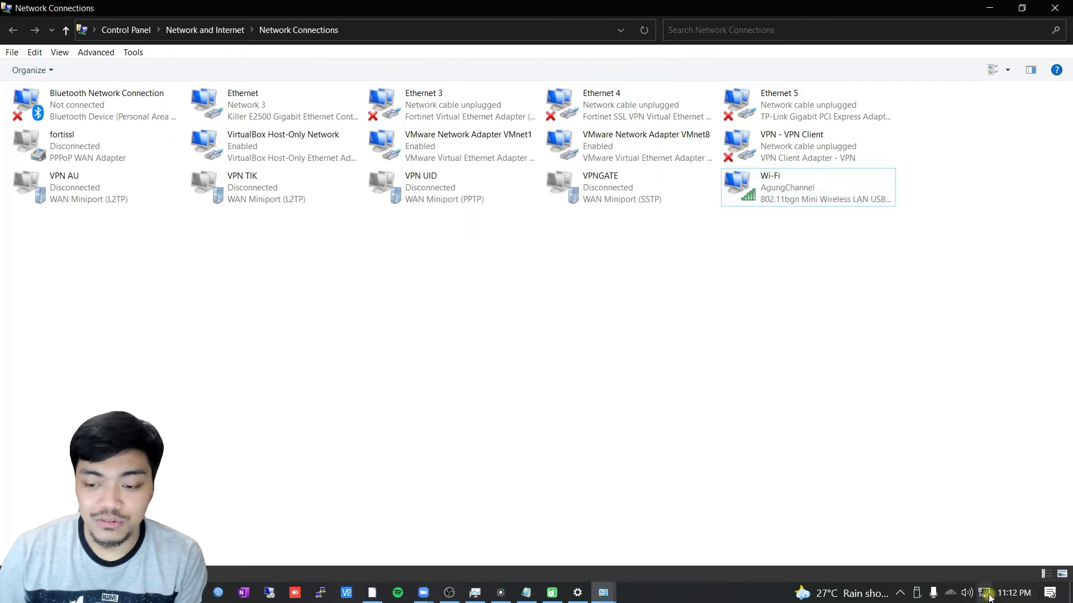
right_click(983, 592)
left_click(306, 30)
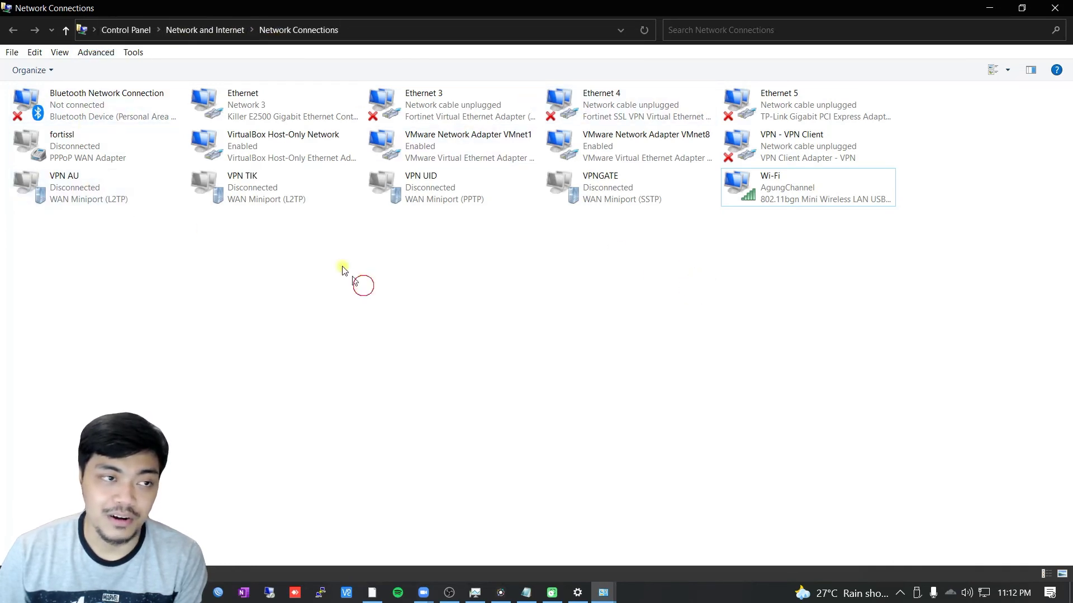
- Review the AgungChannel security settings through the Wi-Fi adapter's status again, and close both windows without changes
left_click(757, 197)
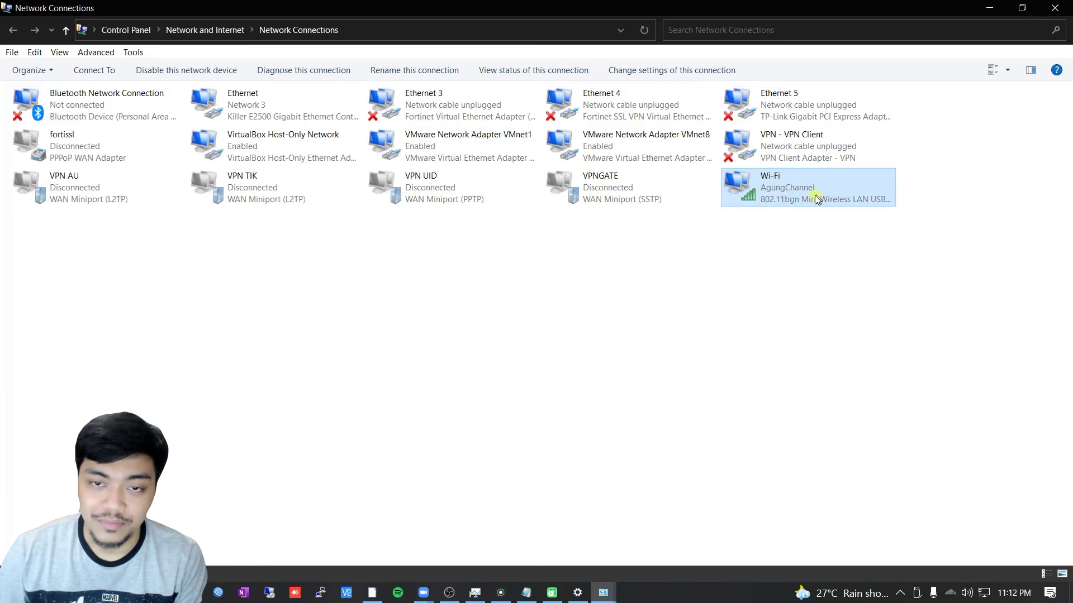
right_click(780, 190)
left_click(715, 230)
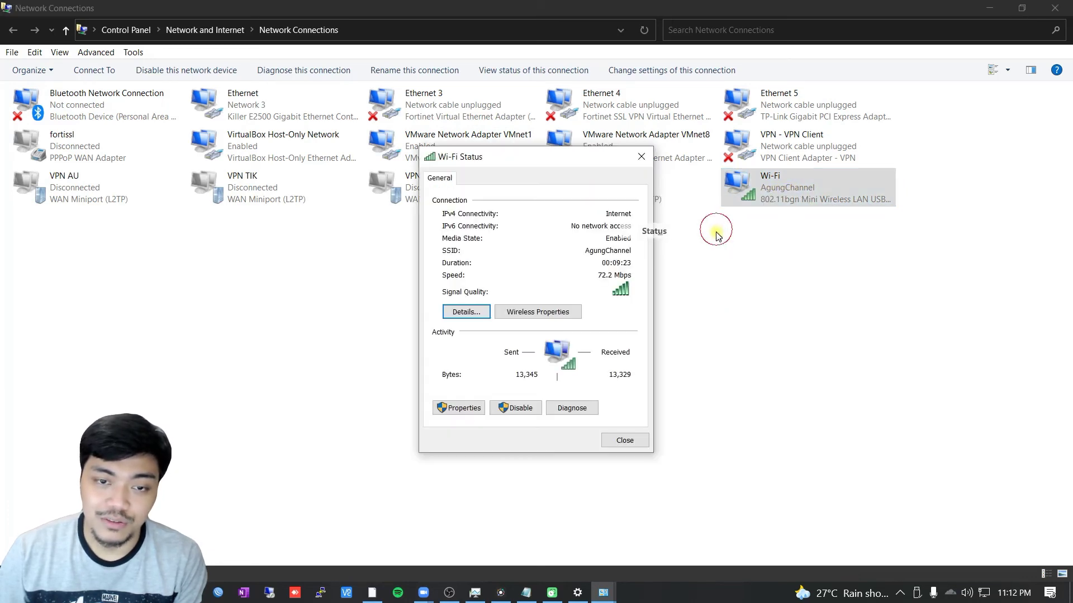
left_click(538, 312)
left_click(494, 189)
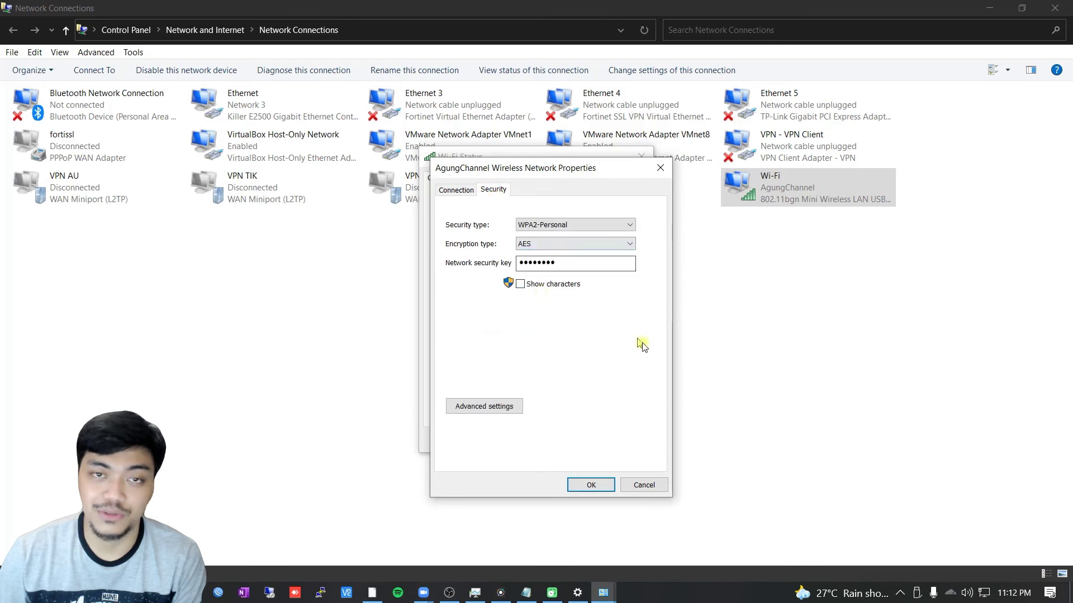
left_click(644, 485)
left_click(621, 440)
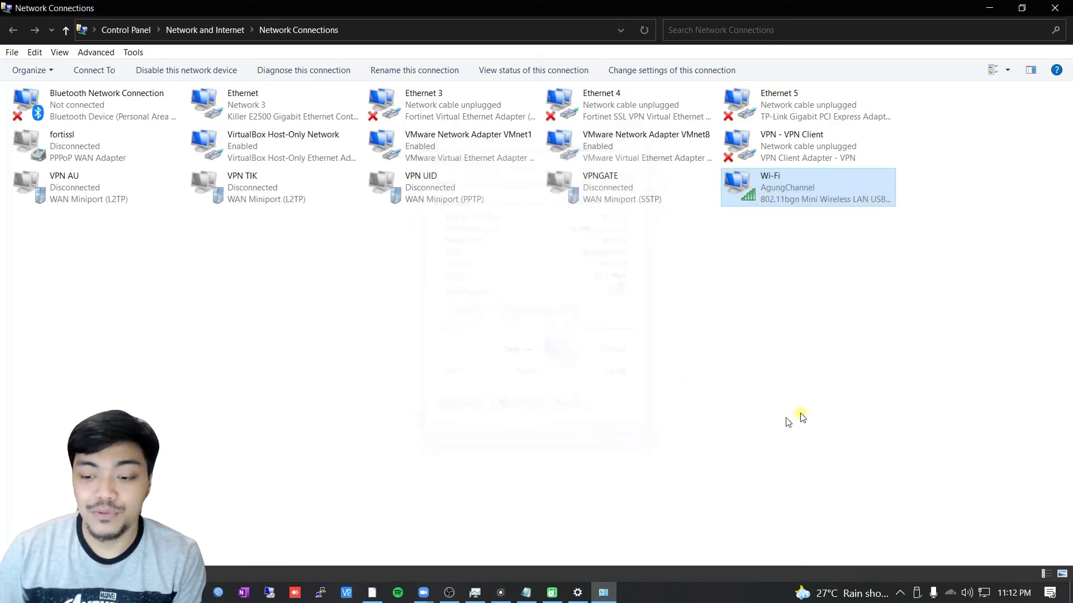